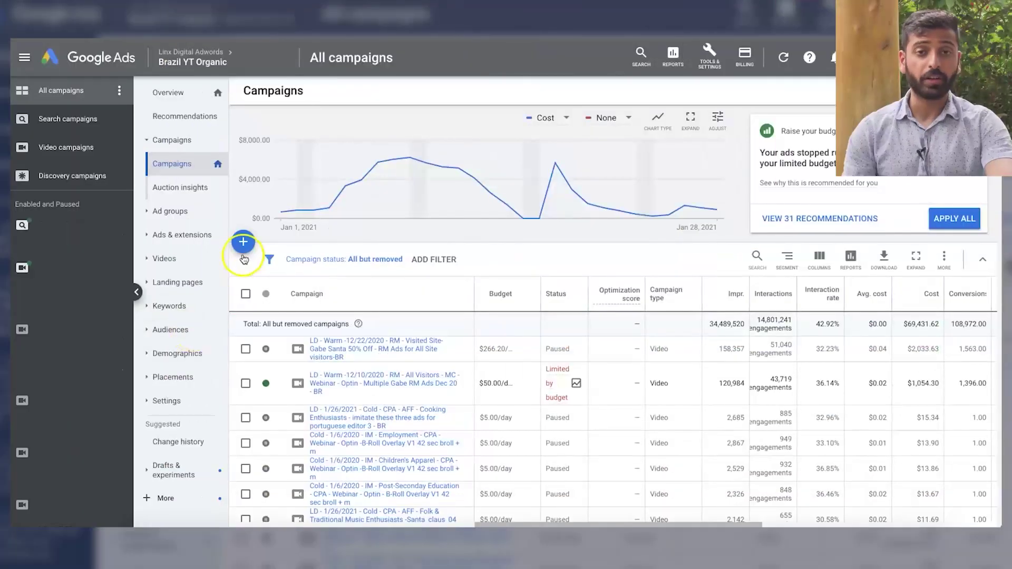
Step: Start a new campaign without a goal's guidance and choose the Video campaign type
left_click(247, 242)
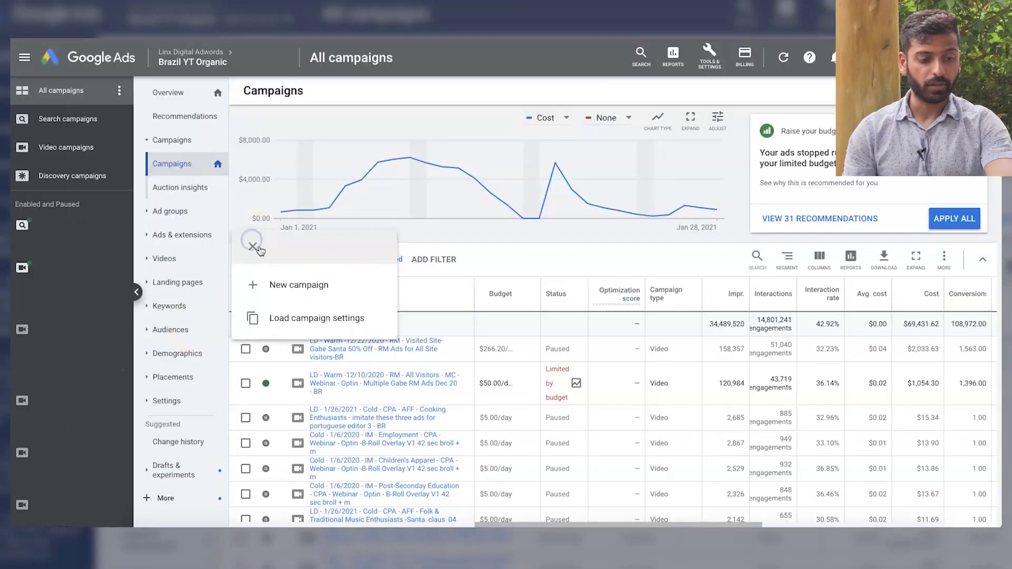
left_click(278, 285)
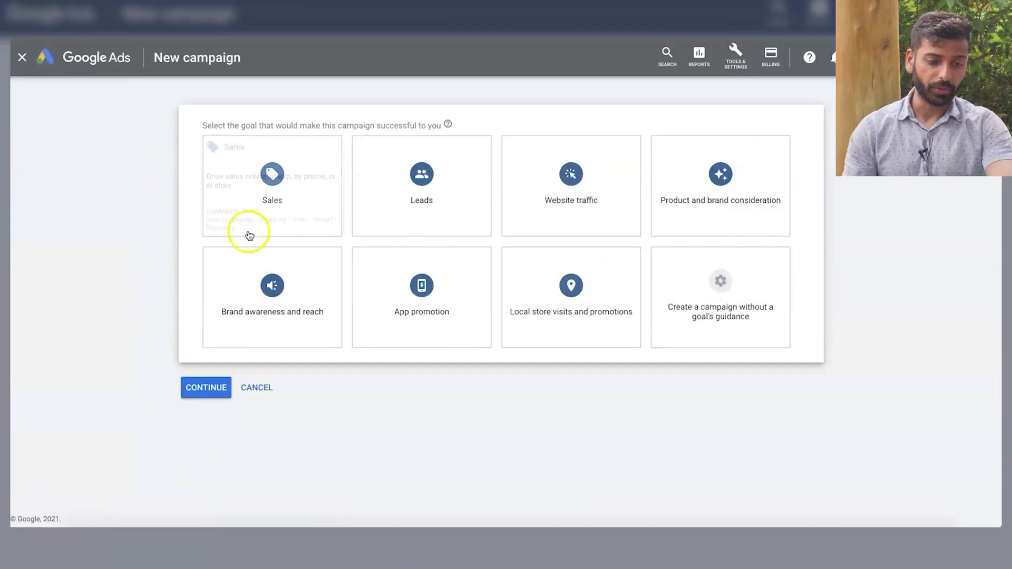
left_click(685, 294)
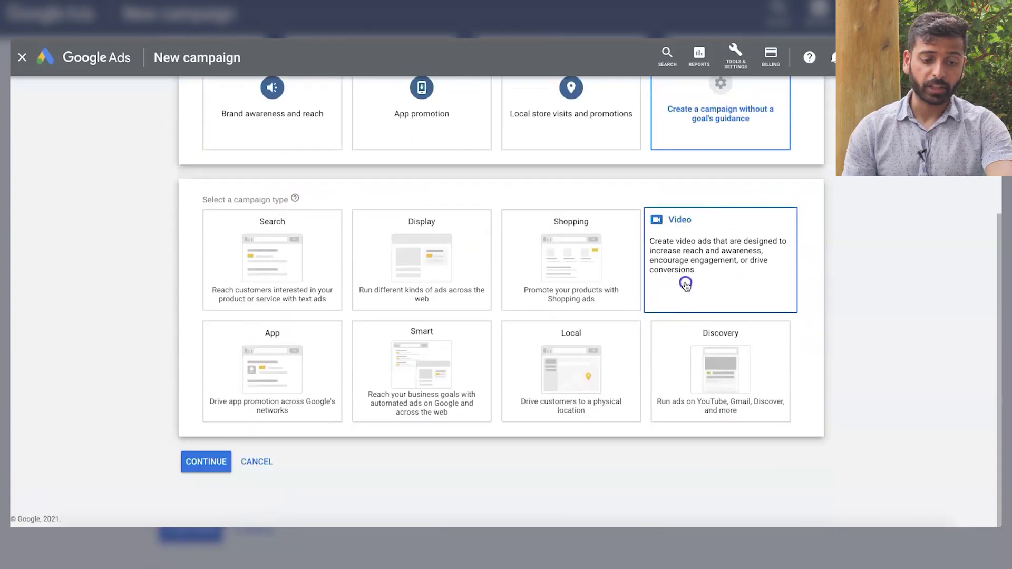
left_click(686, 295)
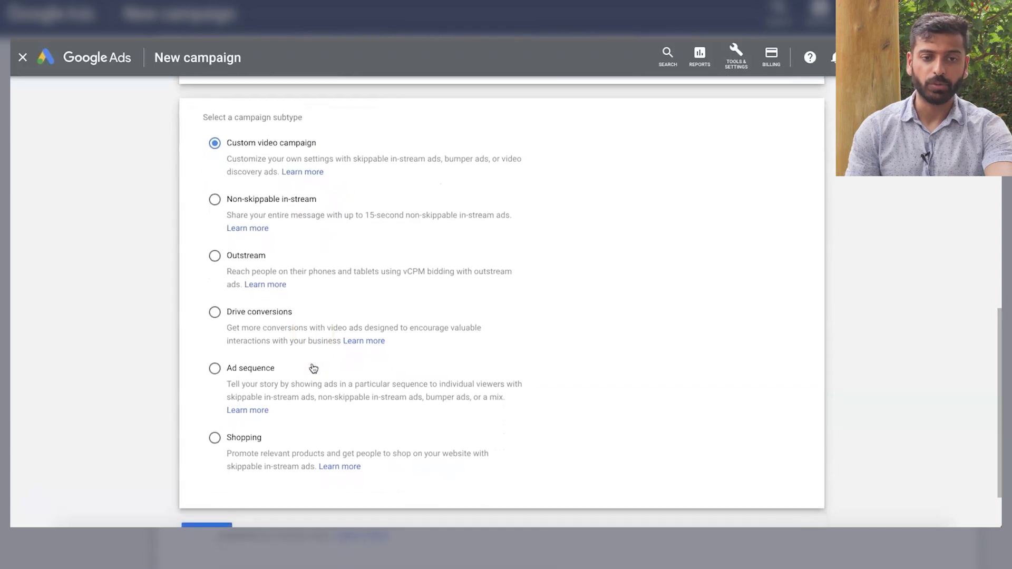
scroll(312, 328, "up", 8)
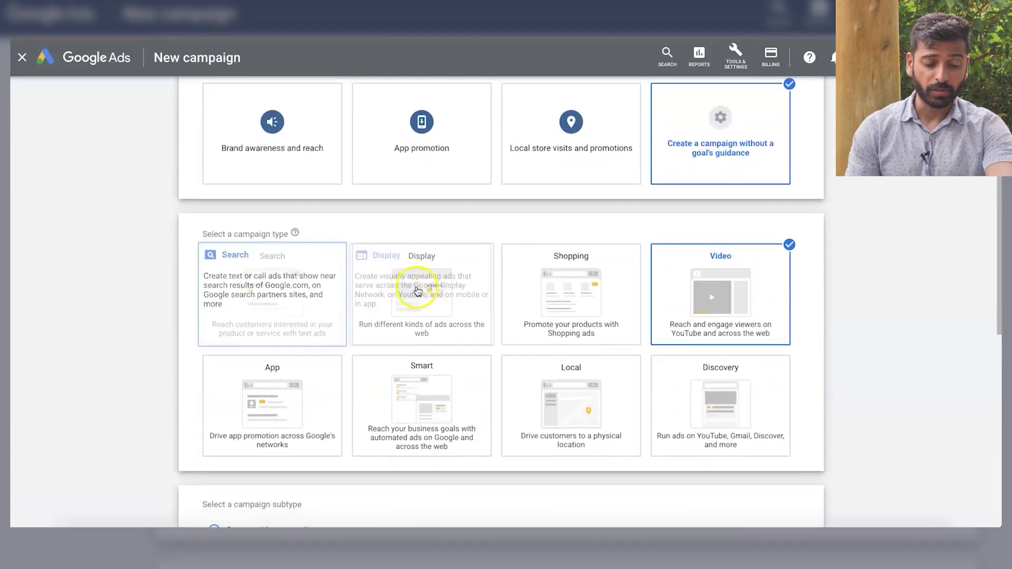
scroll(401, 290, "up", 3)
scroll(333, 156, "down", 5)
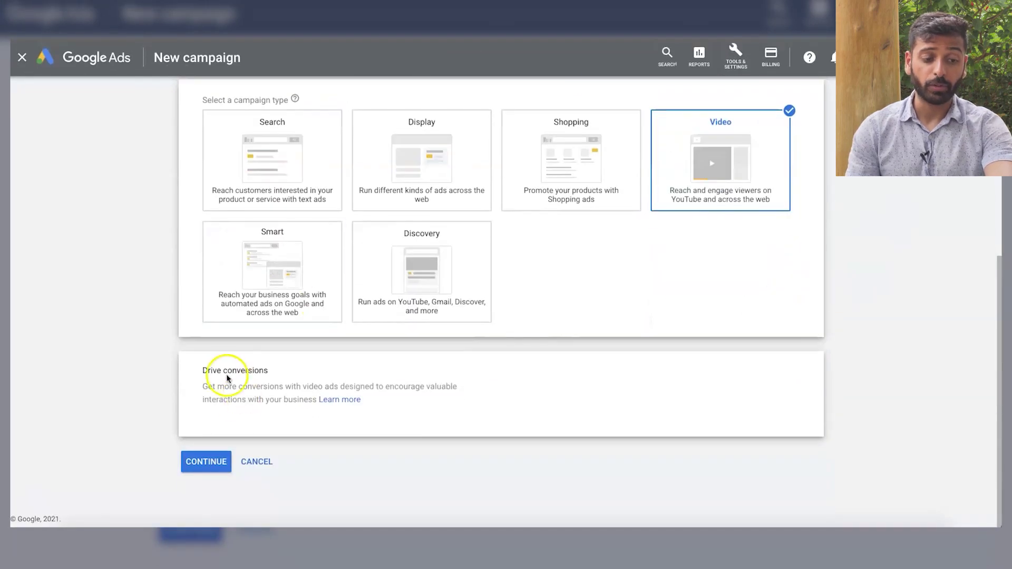
Step: Continue to the settings form, review the bid strategy options, and close the draft unsaved
left_click(204, 462)
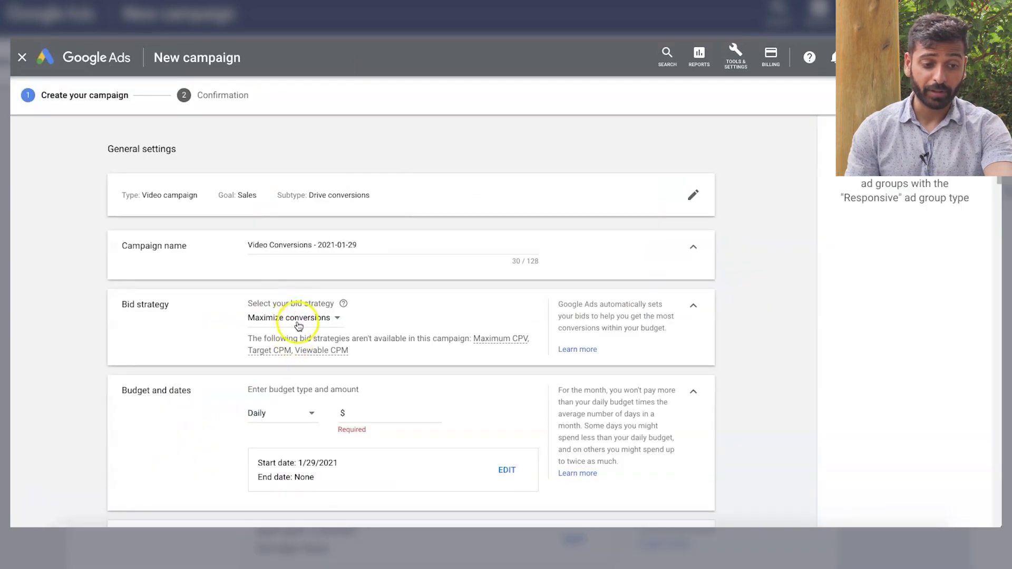
left_click(298, 319)
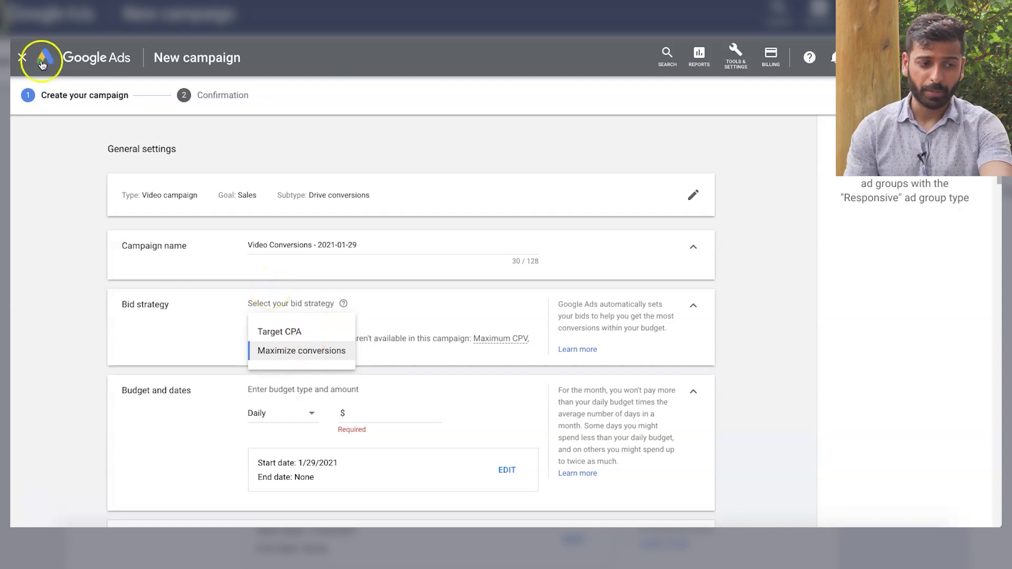
left_click(23, 58)
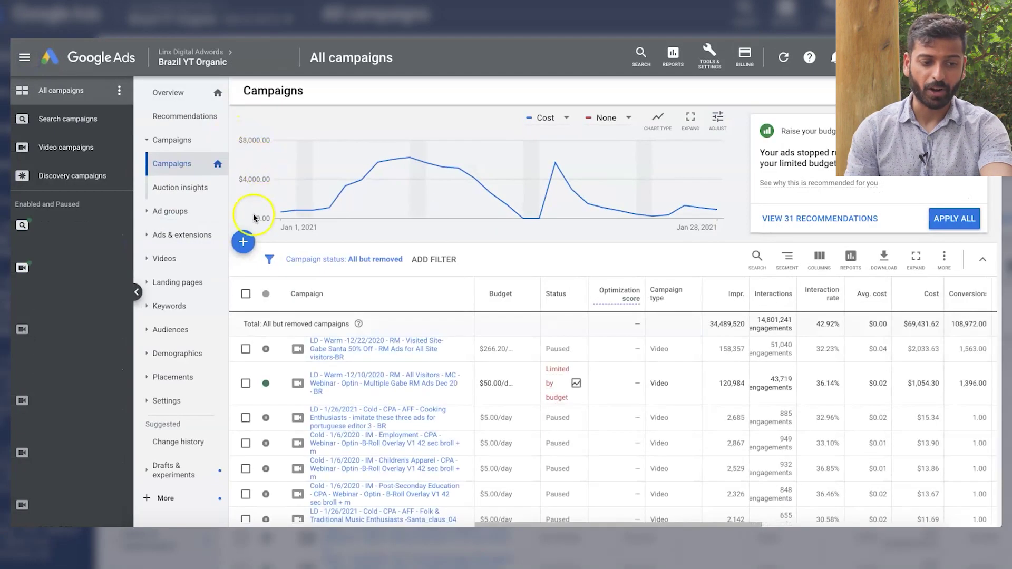
left_click(246, 235)
left_click(266, 279)
left_click(768, 307)
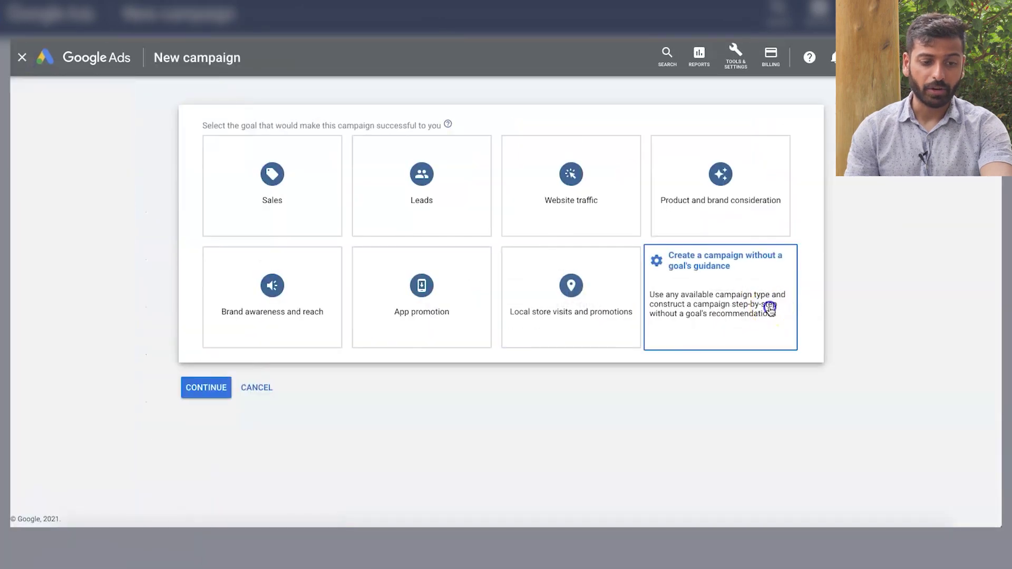
left_click(770, 310)
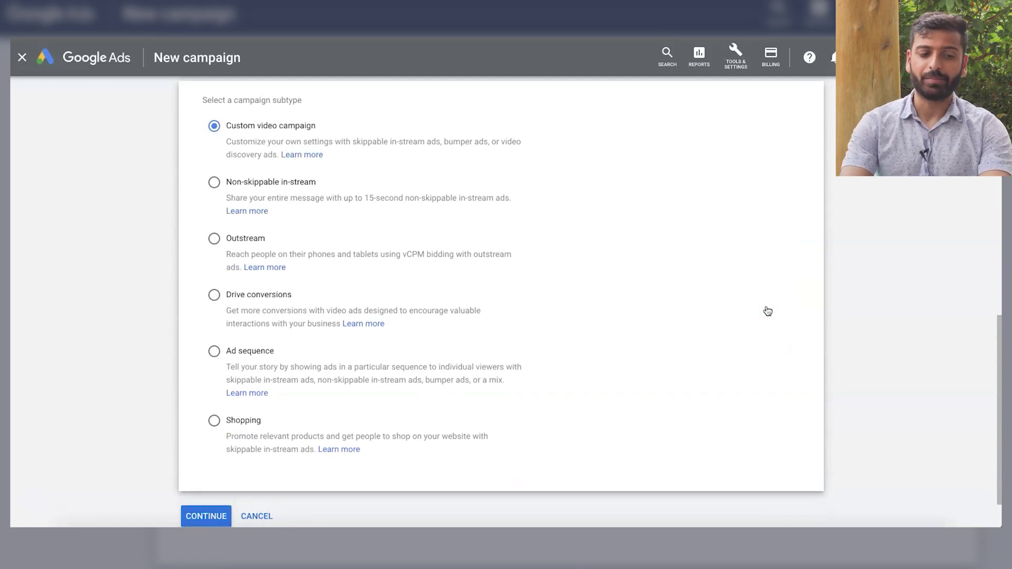
scroll(768, 311, "up", 10)
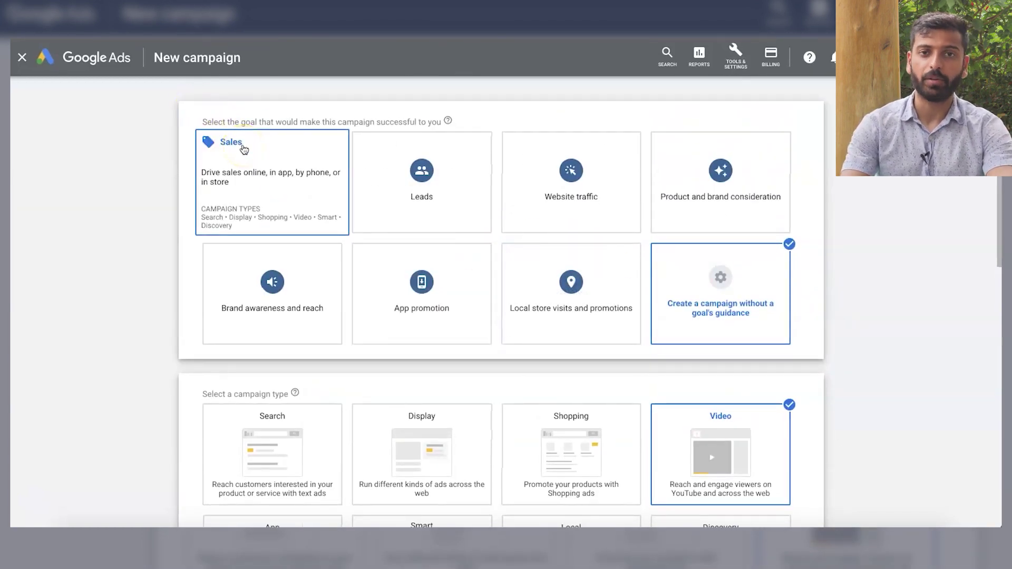
scroll(244, 150, "down", 10)
scroll(244, 149, "up", 3)
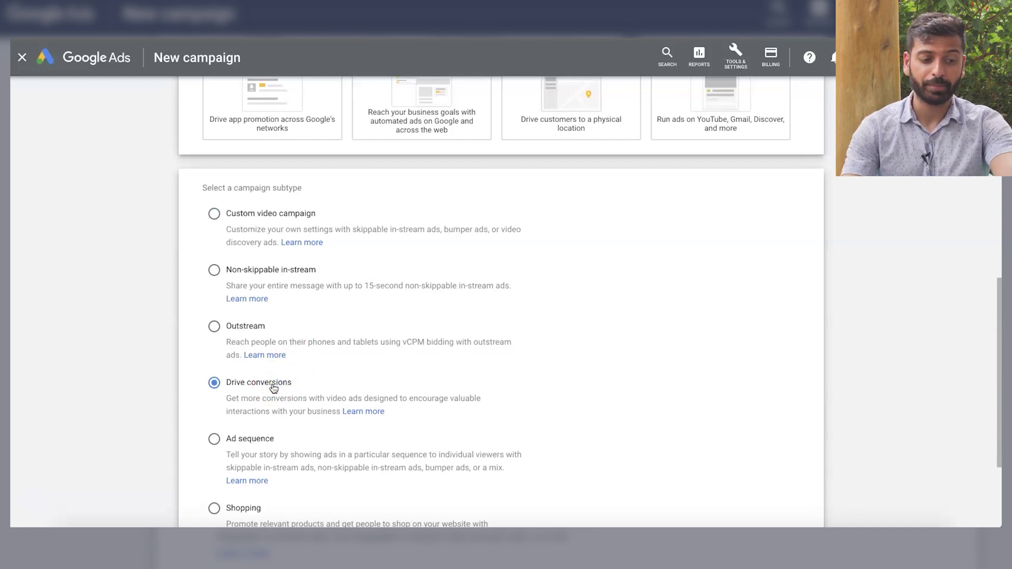
scroll(274, 389, "down", 3)
left_click(206, 463)
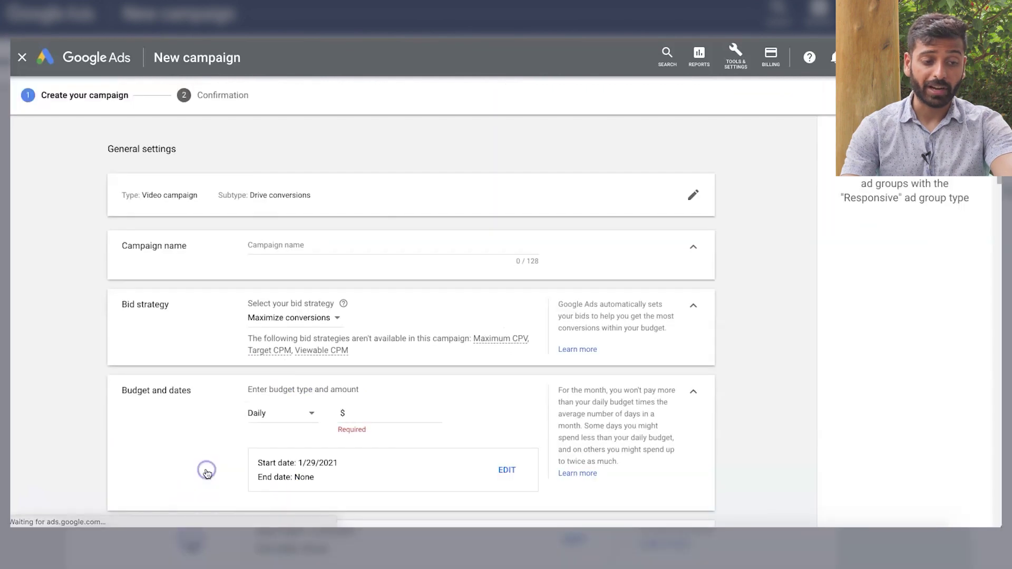
left_click(271, 321)
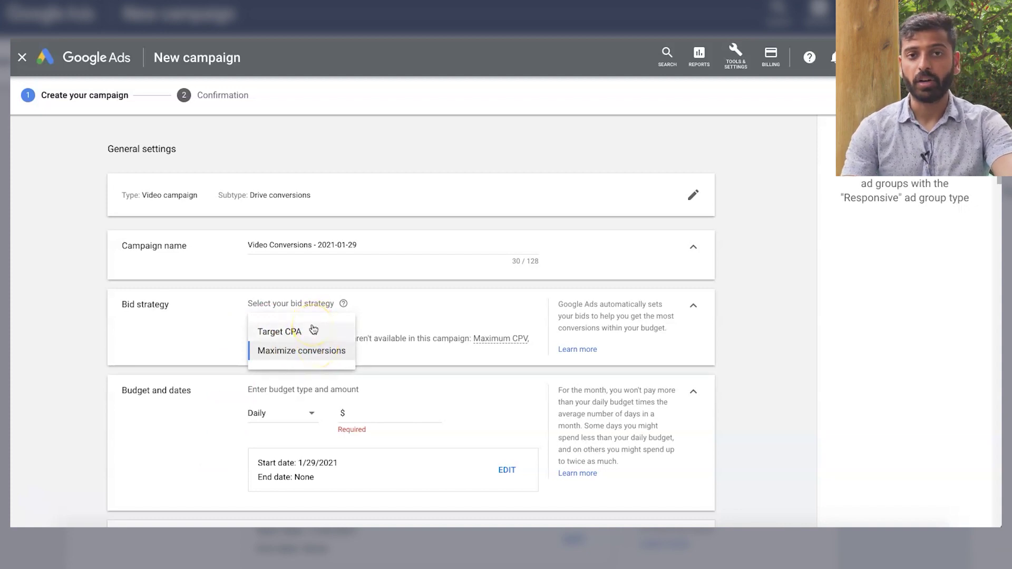
double_click(26, 71)
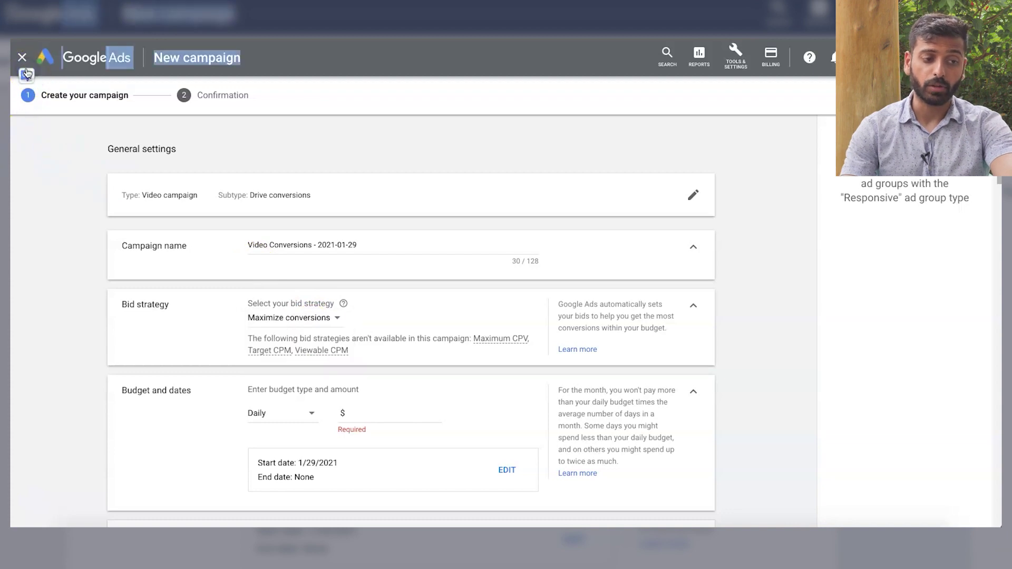
left_click(22, 57)
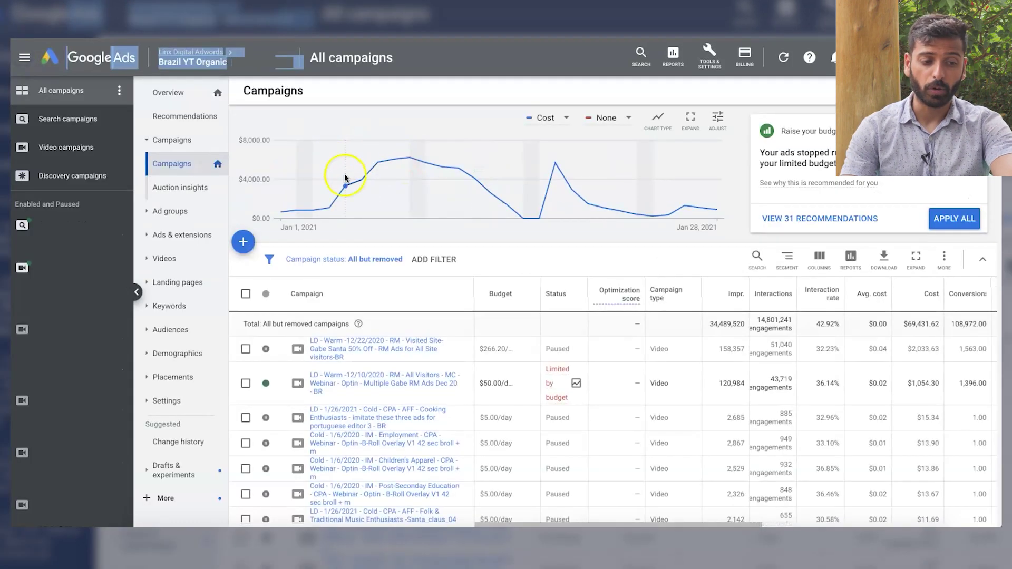
Step: Start another new campaign and pick the Product and brand consideration goal
left_click(243, 241)
left_click(288, 285)
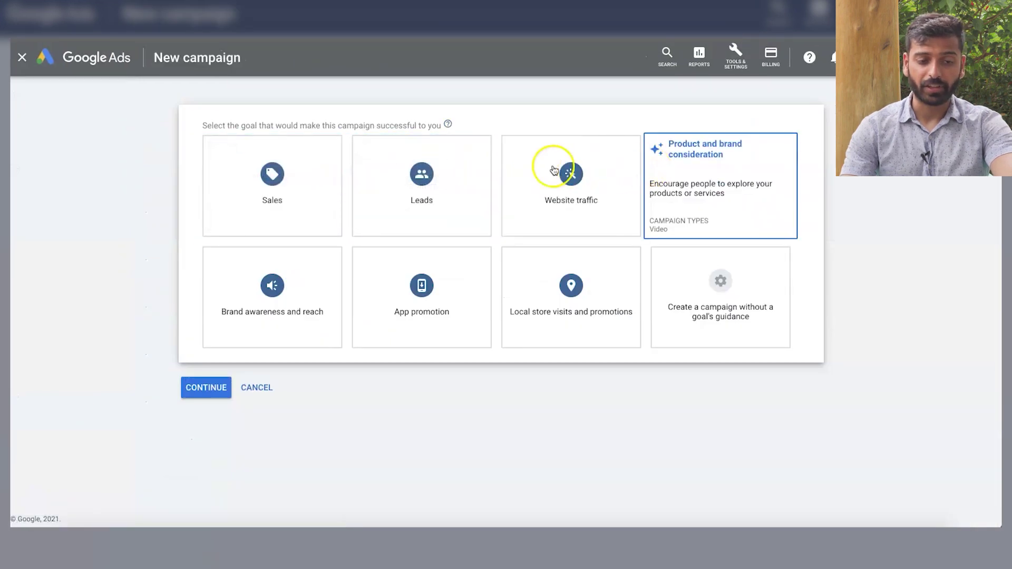
left_click(723, 167)
scroll(738, 237, "up", 5)
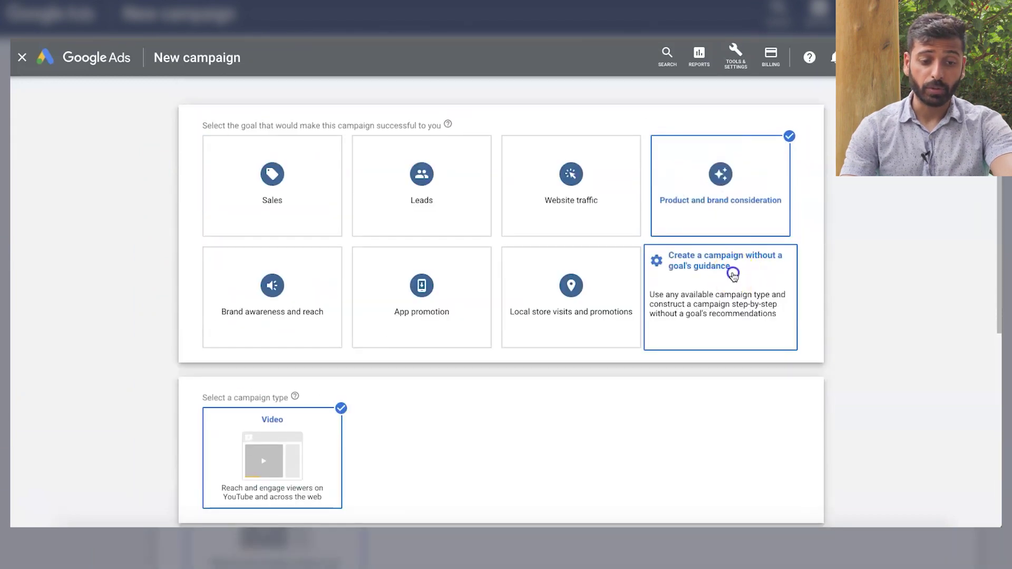
Step: Briefly try the no-goal Video option, then return to Product and brand consideration and continue
left_click(733, 275)
left_click(703, 280)
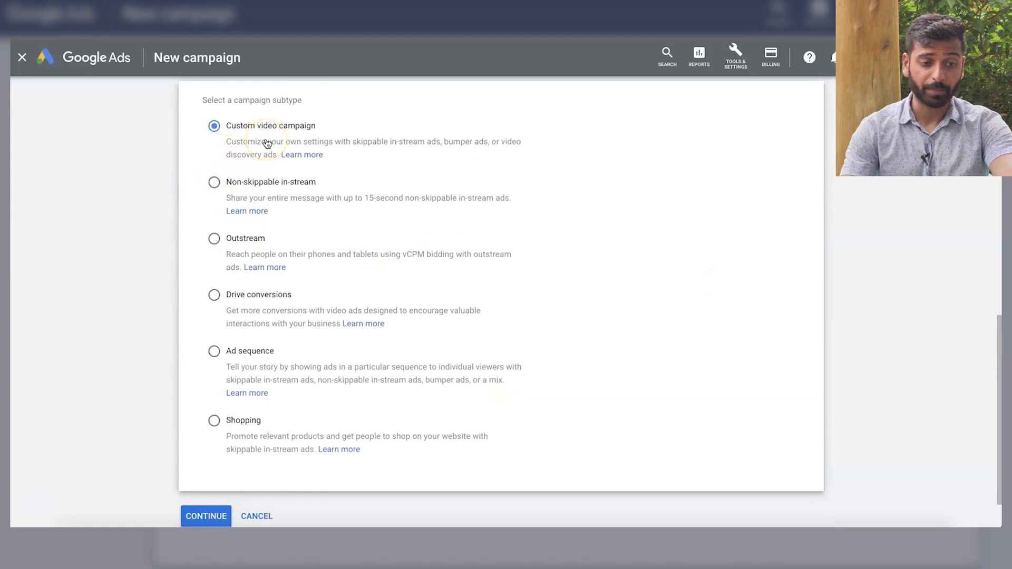
scroll(316, 174, "up", 3)
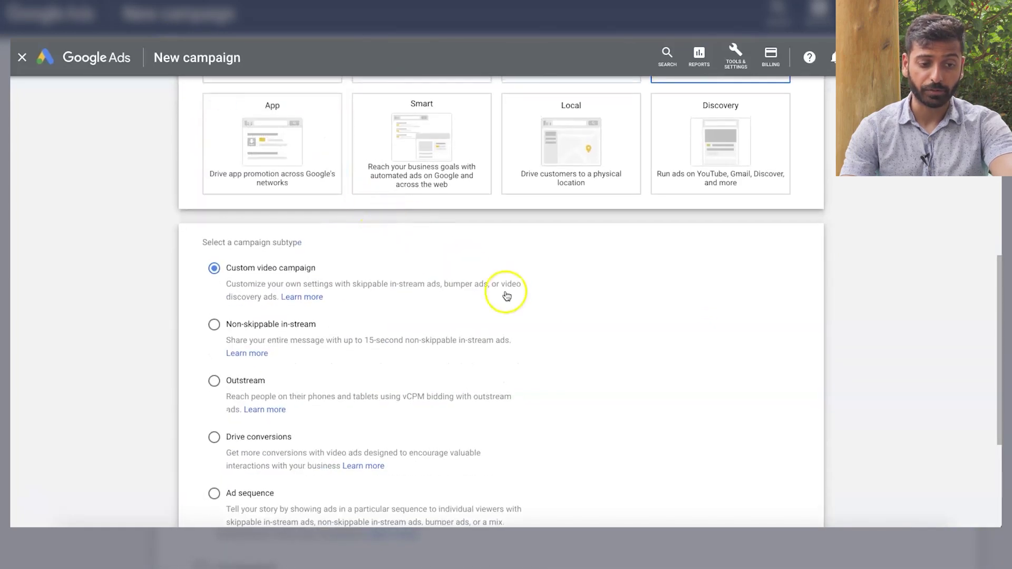
scroll(506, 290, "up", 4)
scroll(507, 317, "up", 4)
left_click(766, 175)
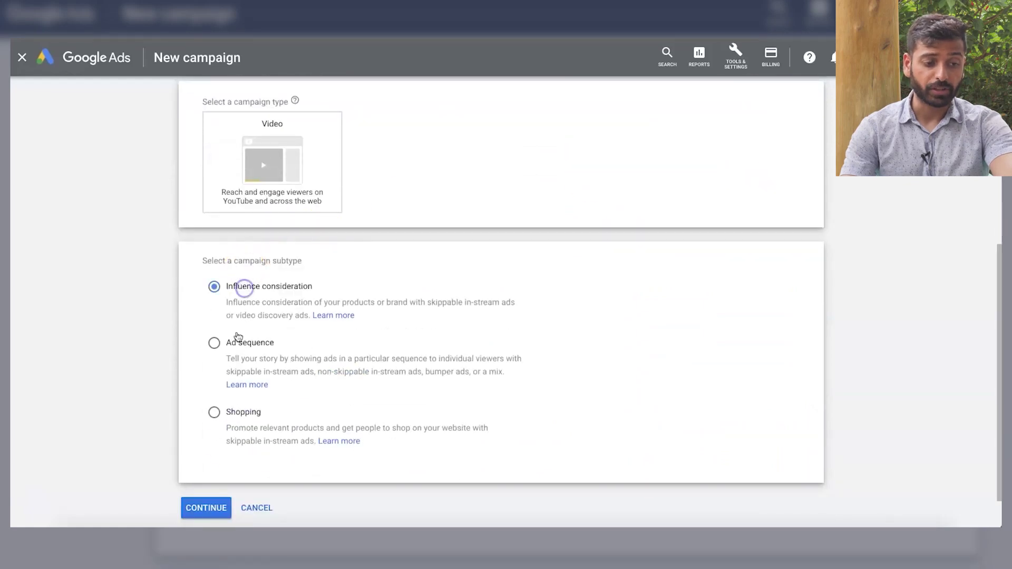
left_click(212, 507)
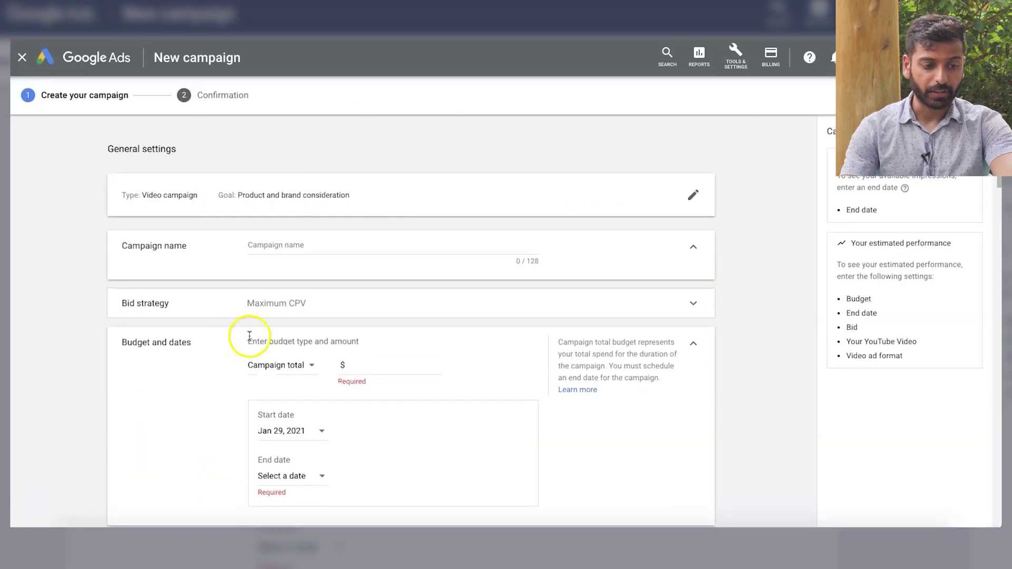
Step: Expand the bid strategy settings and pick the lion video from a youtube.com search
left_click(272, 305)
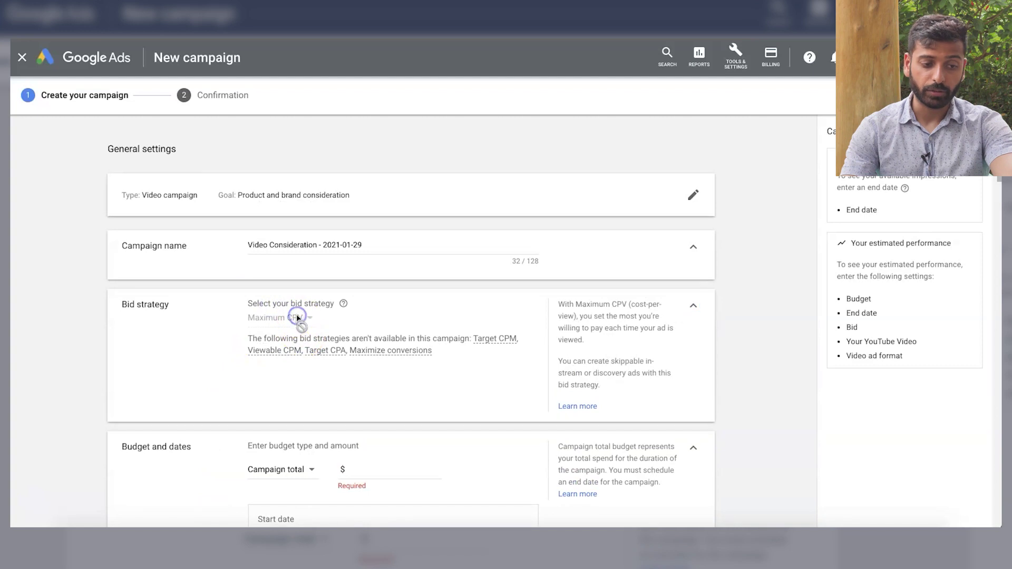
scroll(296, 314, "down", 1)
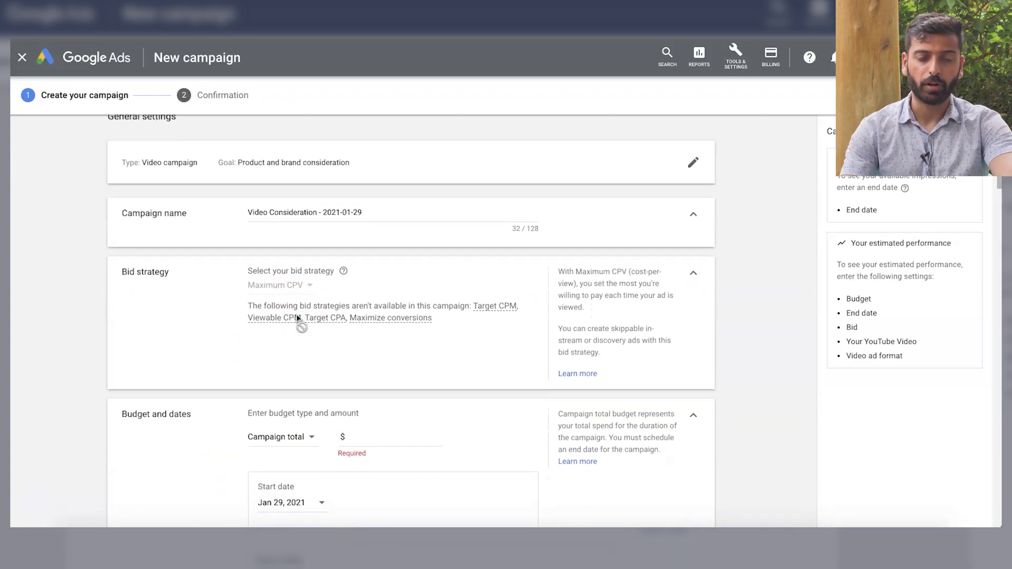
scroll(296, 314, "down", 15)
scroll(296, 314, "up", 5)
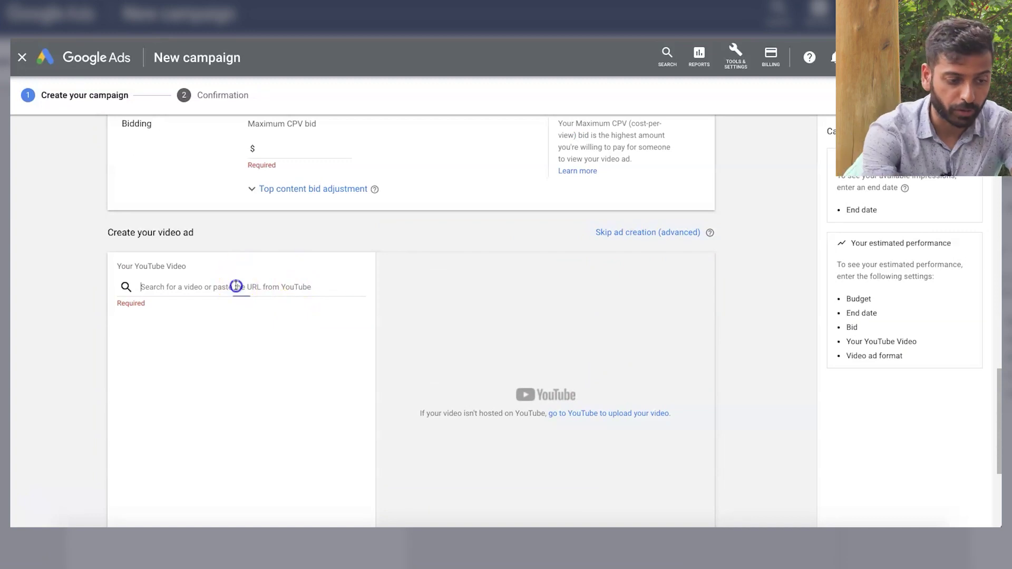
type("youtube.com")
left_click(247, 326)
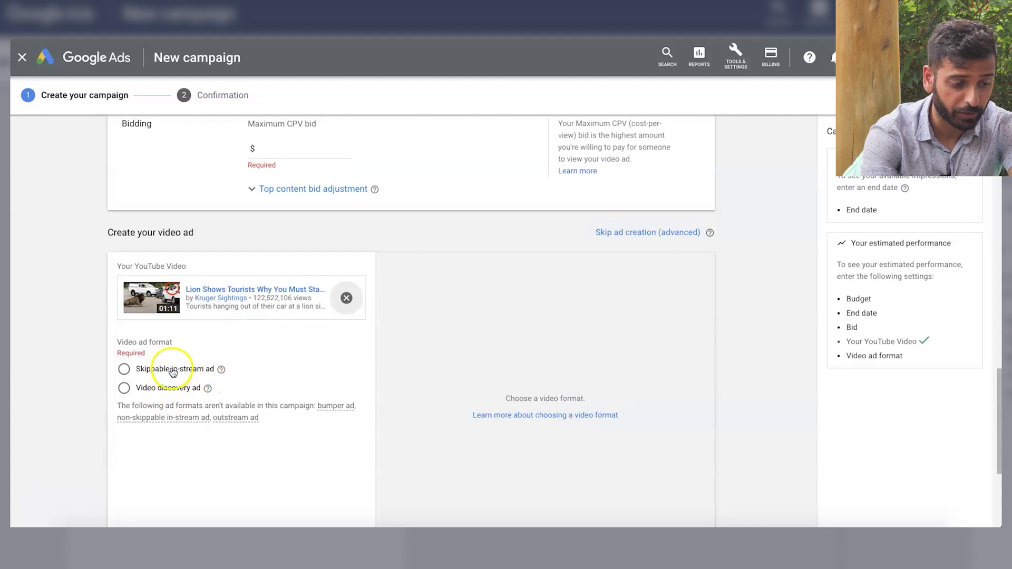
Step: Close the unfinished campaign form and leave without saving
scroll(173, 372, "up", 10)
left_click(22, 58)
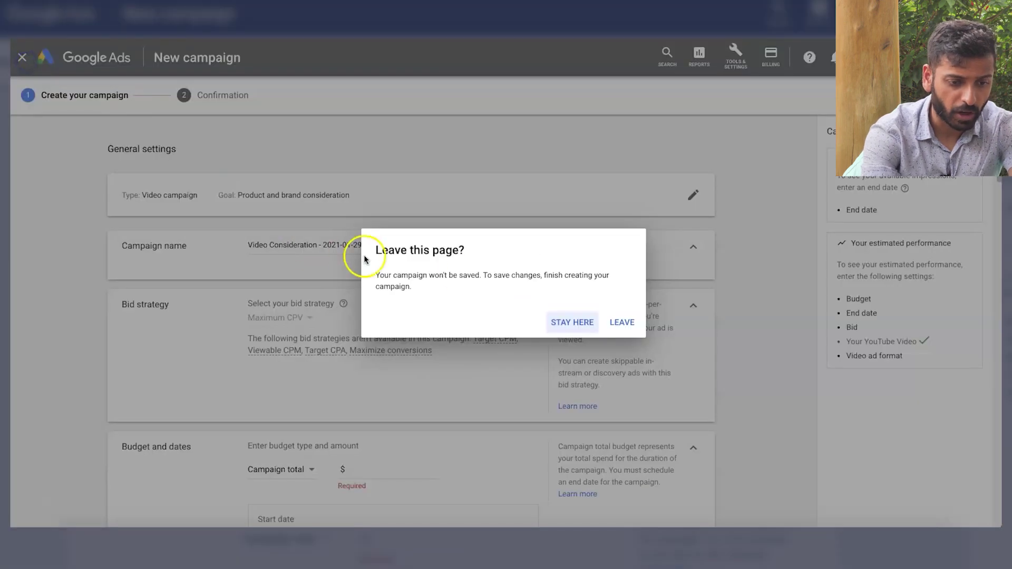
left_click(621, 322)
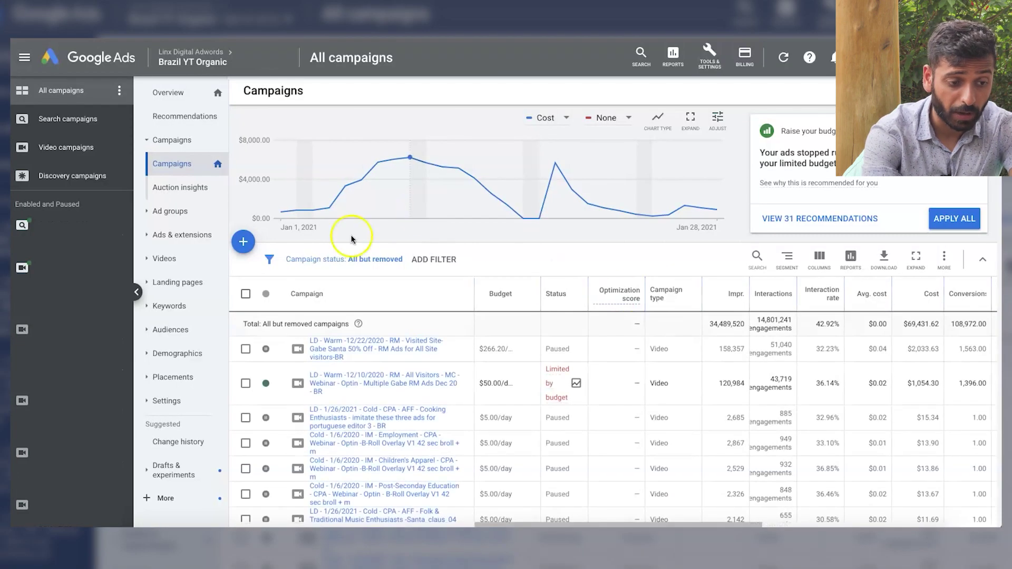
Step: Start yet another new campaign from the blue + menu
left_click(244, 242)
left_click(350, 288)
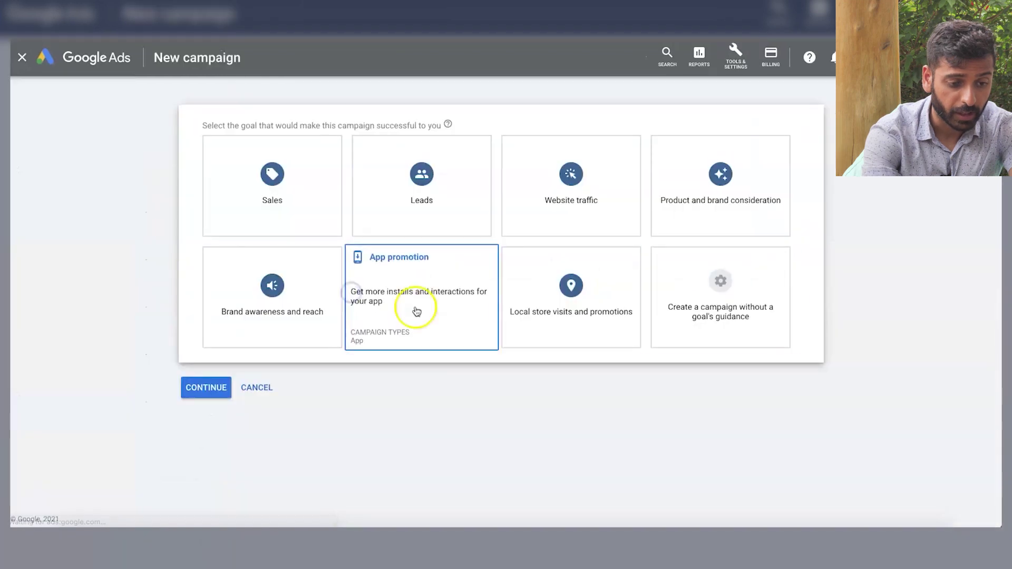